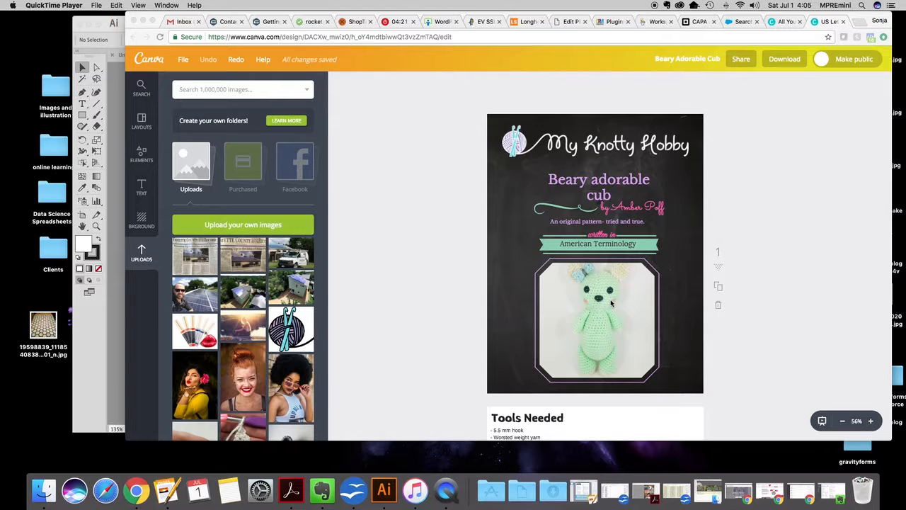
Open the filter options for the crocheted bear photo on the cover page.
left_click(598, 303)
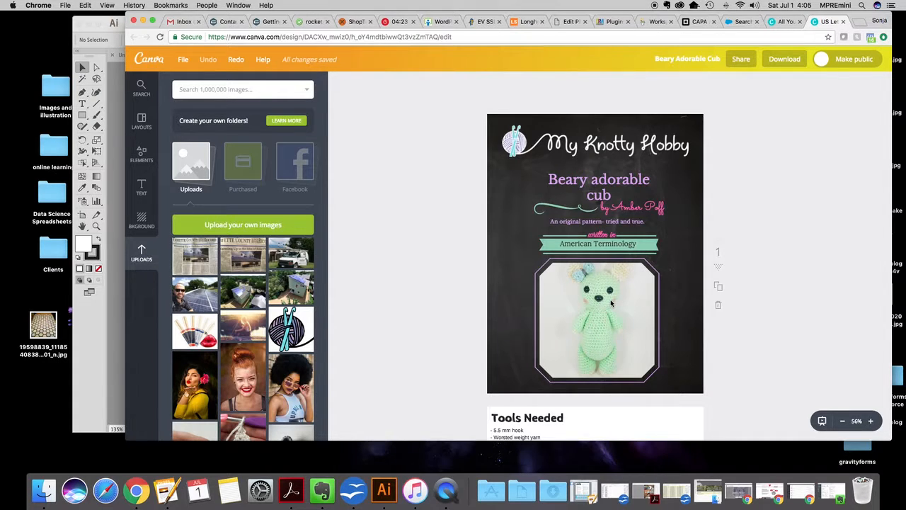
left_click(597, 303)
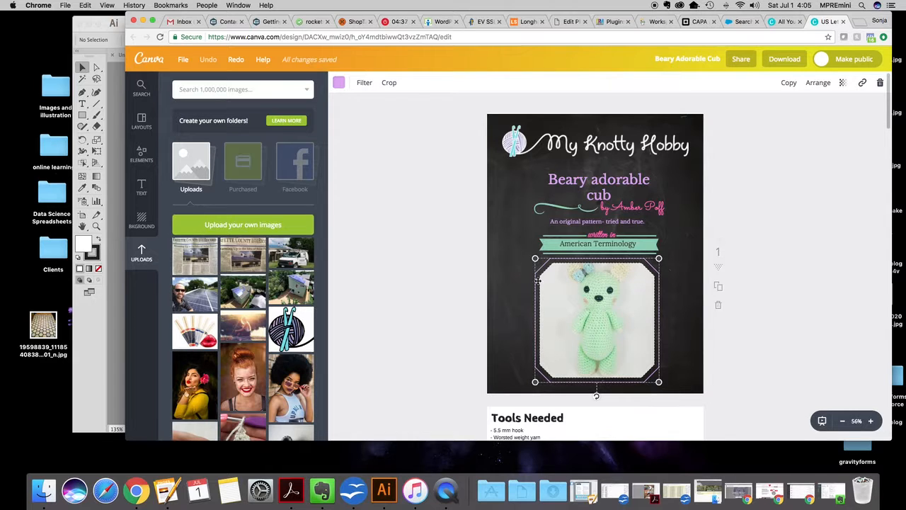
left_click(365, 84)
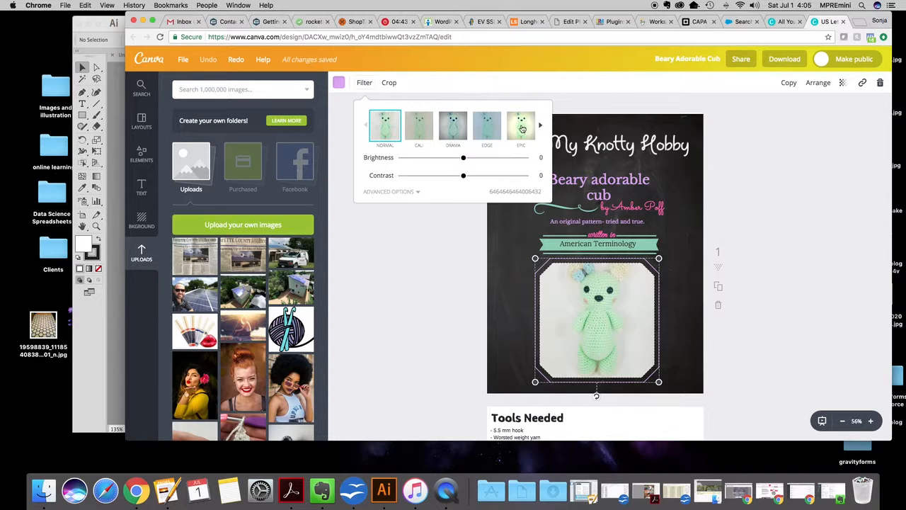
Try the Nordic, Selfie and Cali filters on the bear photo and return it to Normal.
left_click(528, 128)
left_click(541, 126)
left_click(516, 126)
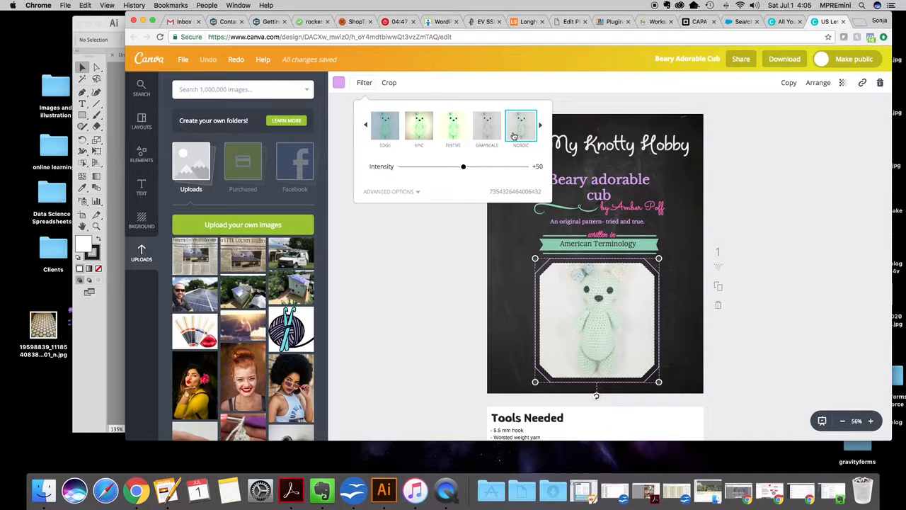
left_click(541, 126)
left_click(521, 125)
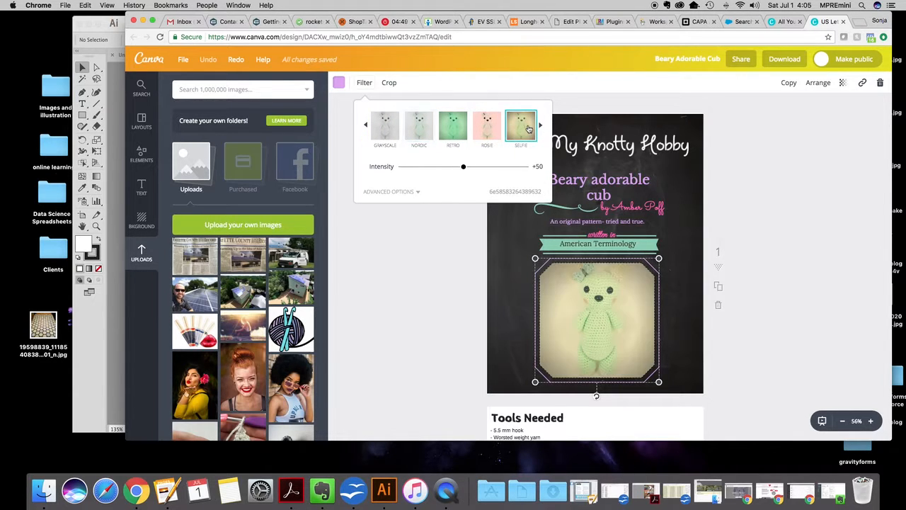
left_click(366, 125)
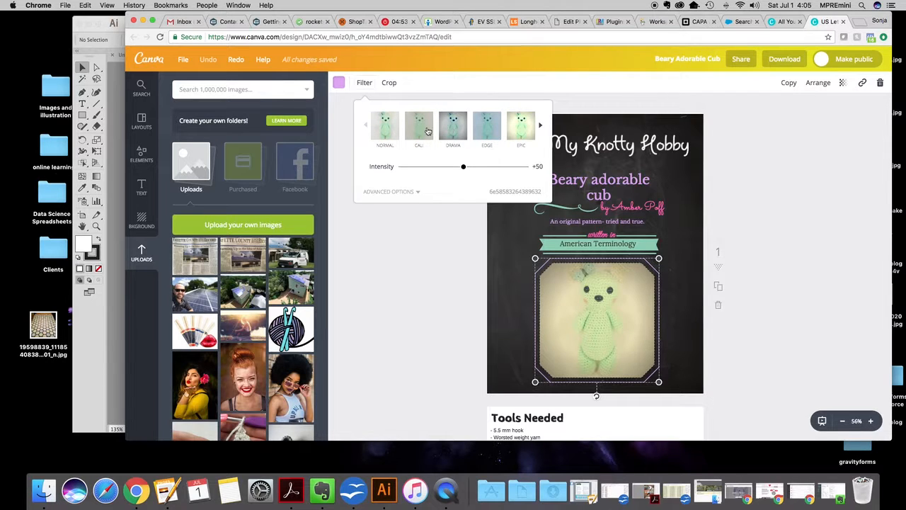
left_click(427, 128)
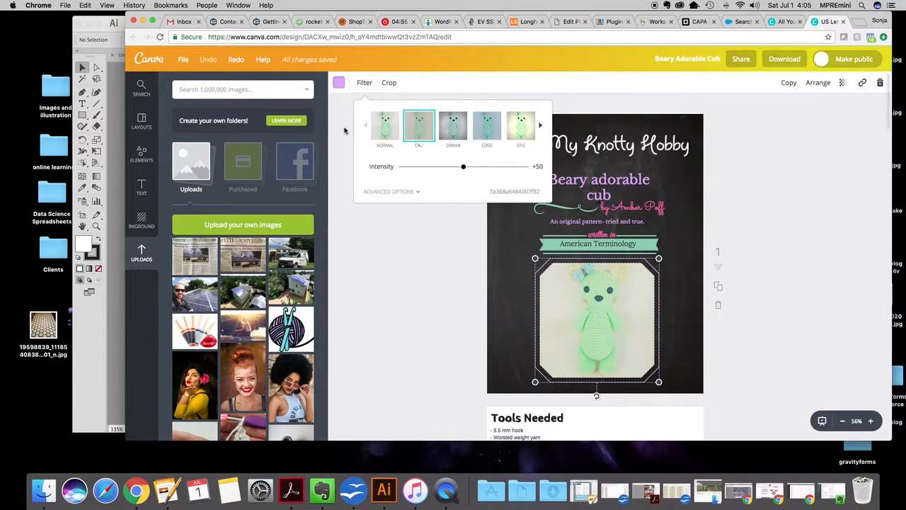
left_click(384, 128)
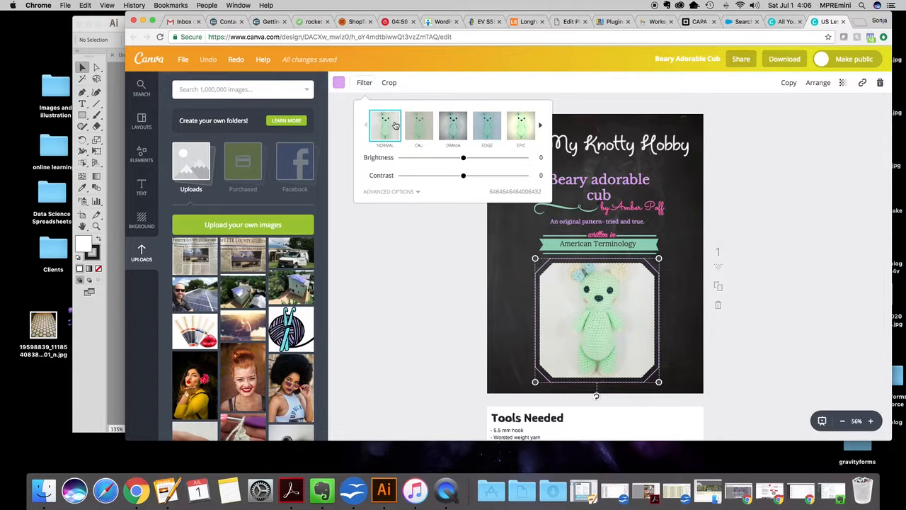
Set the bear photo's brightness to -25 and its contrast to +57.
left_click(464, 158)
left_click_drag(461, 160, 441, 162)
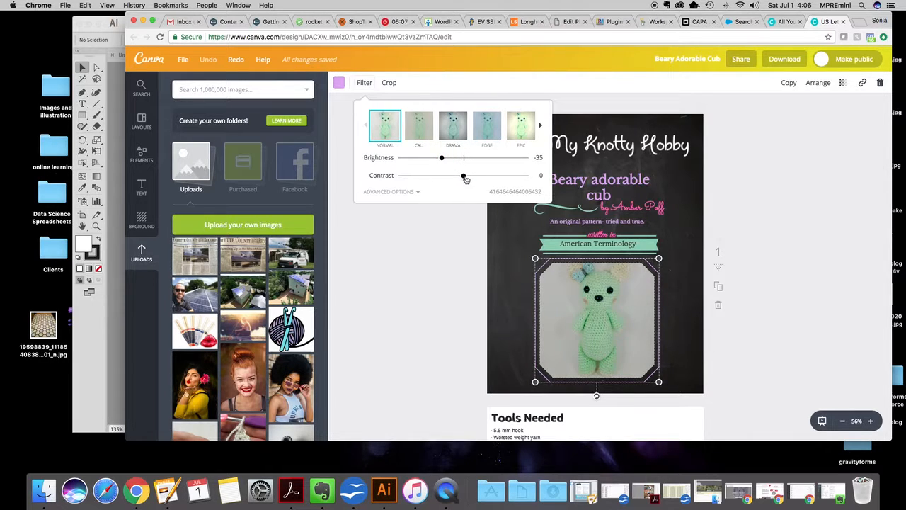
left_click_drag(466, 180, 496, 178)
mouse_move(441, 158)
left_mouse_down()
mouse_move(455, 157)
mouse_move(448, 160)
left_mouse_up()
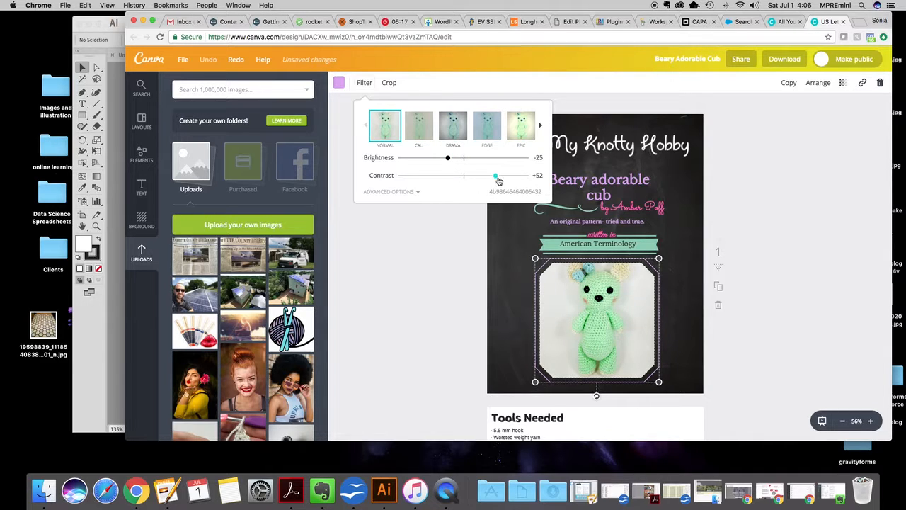
left_click_drag(495, 177, 498, 176)
Show the advanced filter options and set the bear photo's saturation to +11.
left_click(401, 192)
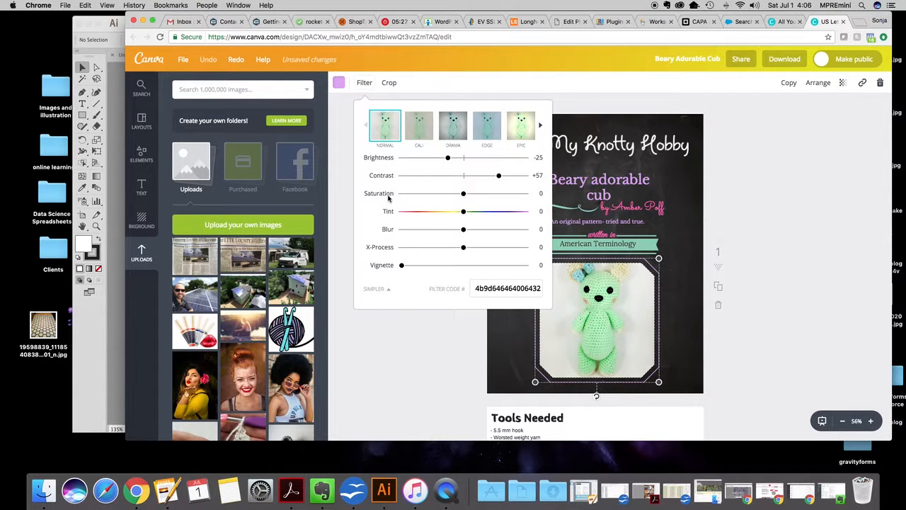
left_click_drag(464, 194, 531, 198)
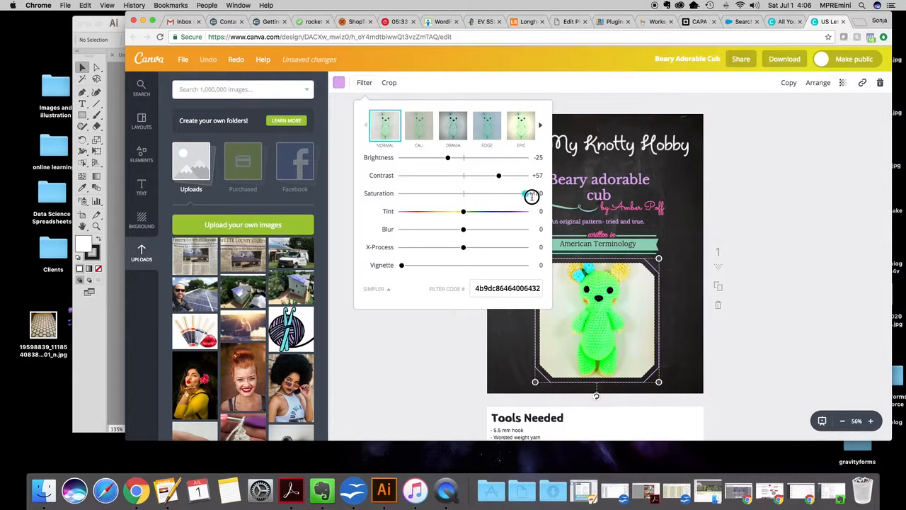
left_click_drag(531, 196, 470, 196)
left_click(468, 197)
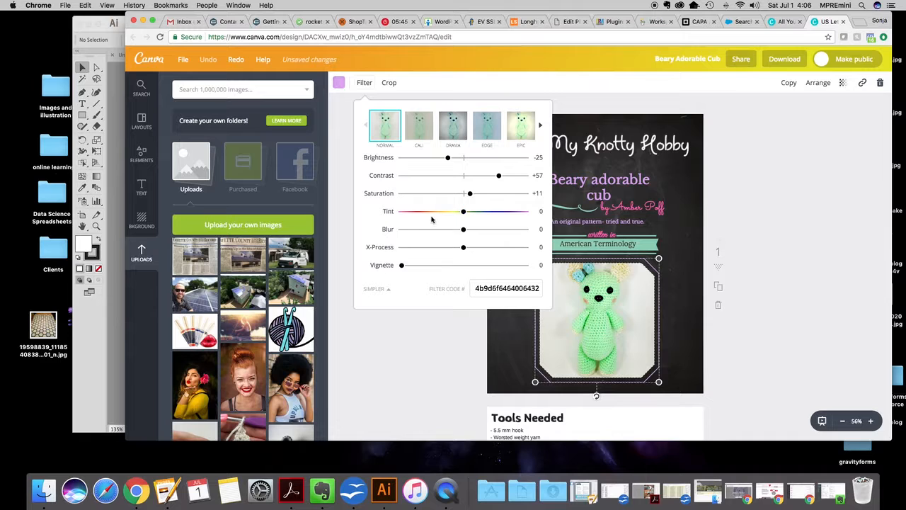
Set the bear photo's Tint to 0 and sharpen it with a Blur of -20.
mouse_move(465, 216)
left_mouse_down()
mouse_move(524, 212)
mouse_move(395, 214)
mouse_move(475, 217)
mouse_move(458, 216)
mouse_move(465, 218)
left_mouse_up()
left_click_drag(465, 233, 356, 220)
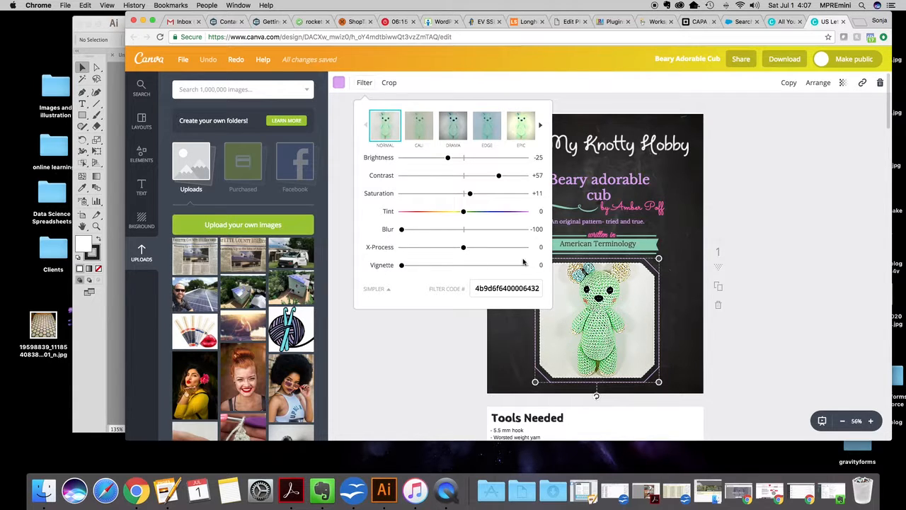
left_click_drag(401, 228, 445, 234)
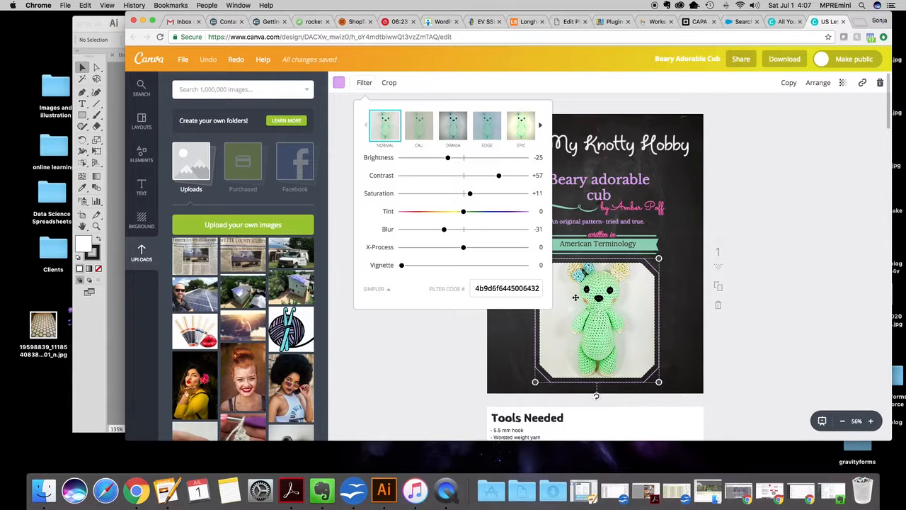
left_click_drag(445, 233, 452, 235)
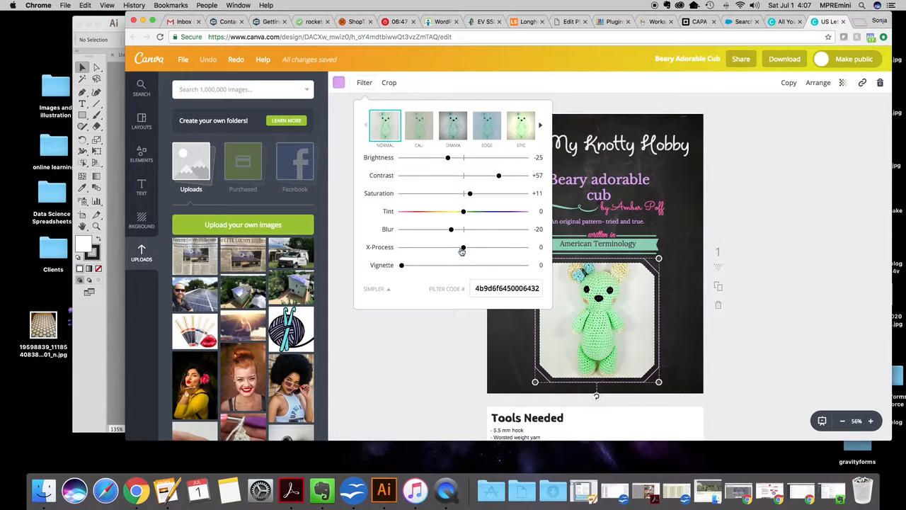
Set the bear photo's X-Process to +1 and its Vignette to +71, and close the filter options.
mouse_move(463, 247)
left_mouse_down()
mouse_move(408, 250)
mouse_move(526, 247)
mouse_move(417, 248)
mouse_move(463, 248)
left_mouse_up()
left_click_drag(402, 265, 529, 265)
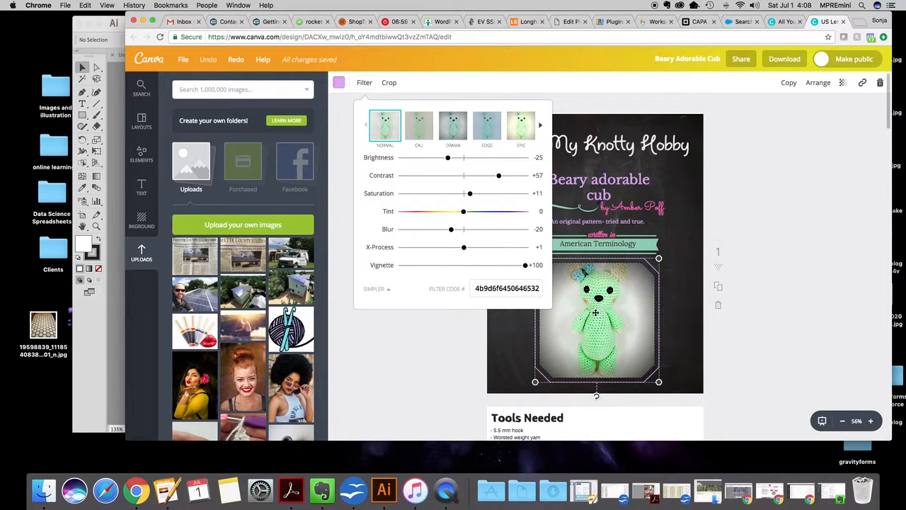
left_click_drag(527, 265, 489, 270)
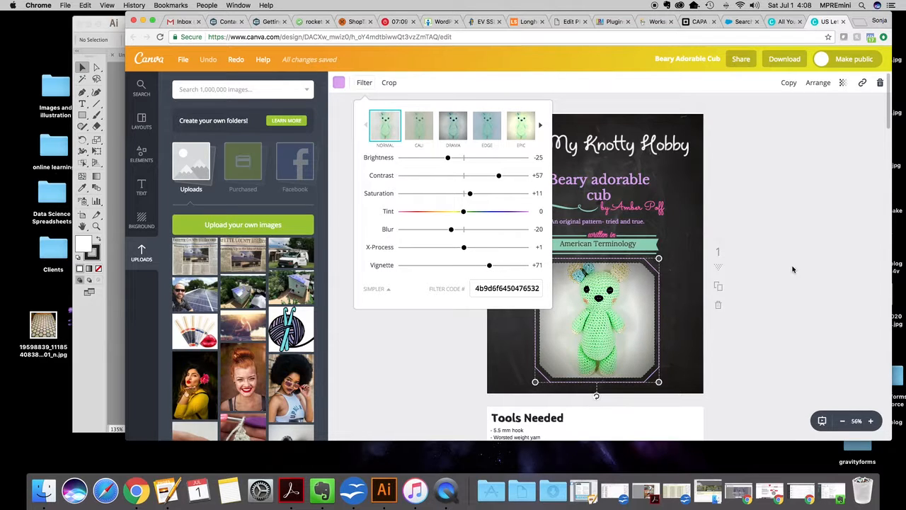
left_click(461, 367)
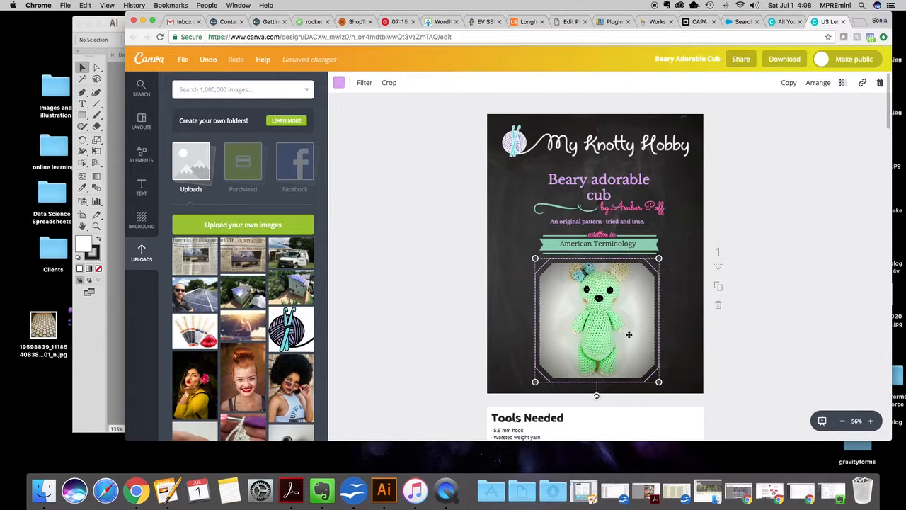
Sharpen the photo of the stuffed green body above the Head page by setting its Blur to -21.
scroll(739, 352, "down", 6)
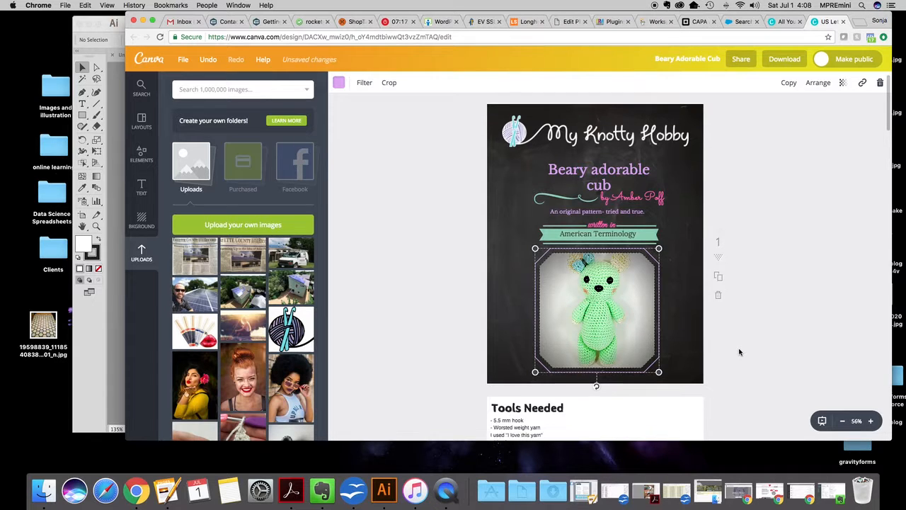
scroll(739, 352, "down", 10)
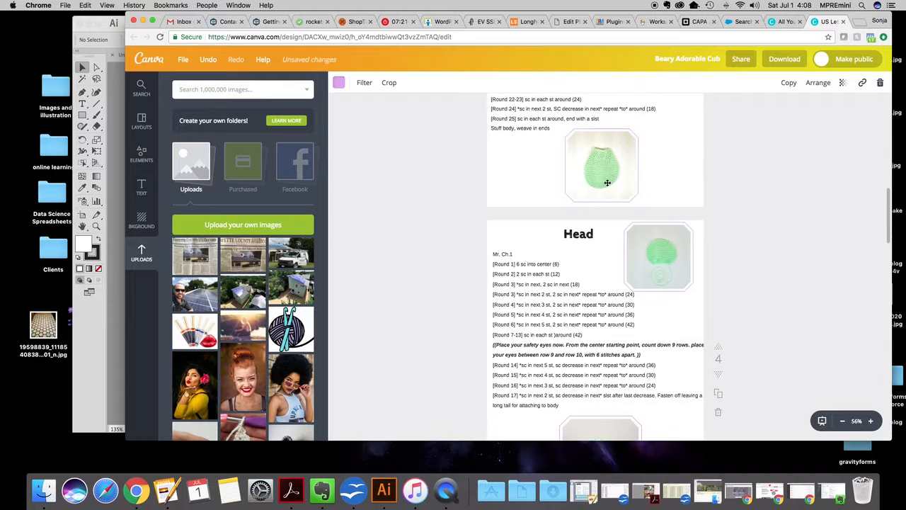
left_click(602, 173)
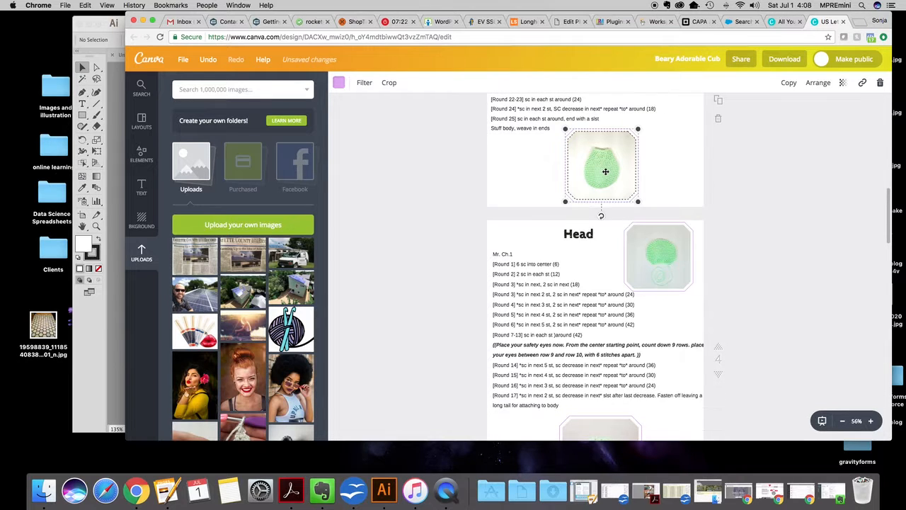
left_click(364, 83)
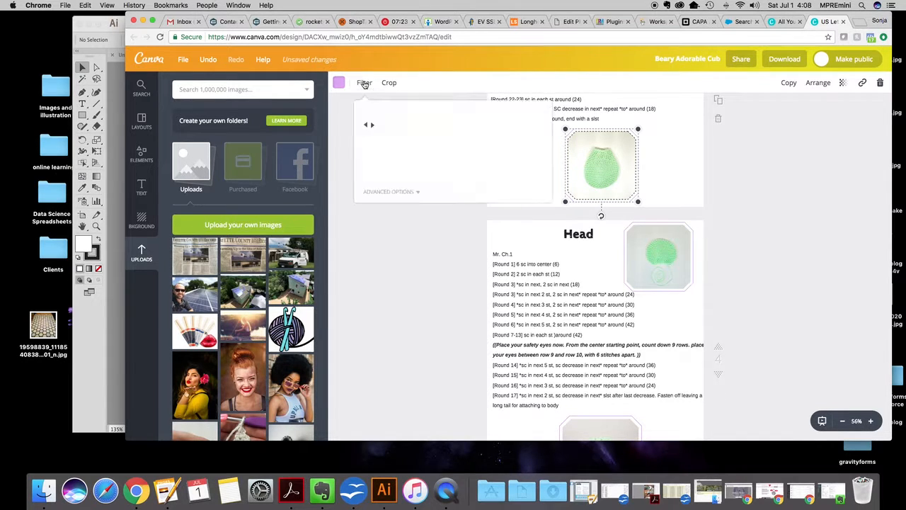
left_click(398, 192)
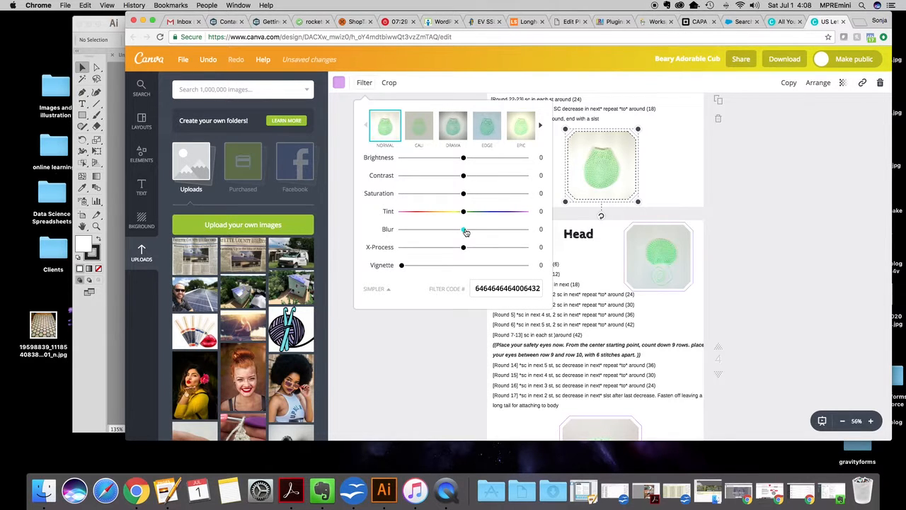
left_click_drag(463, 229, 451, 232)
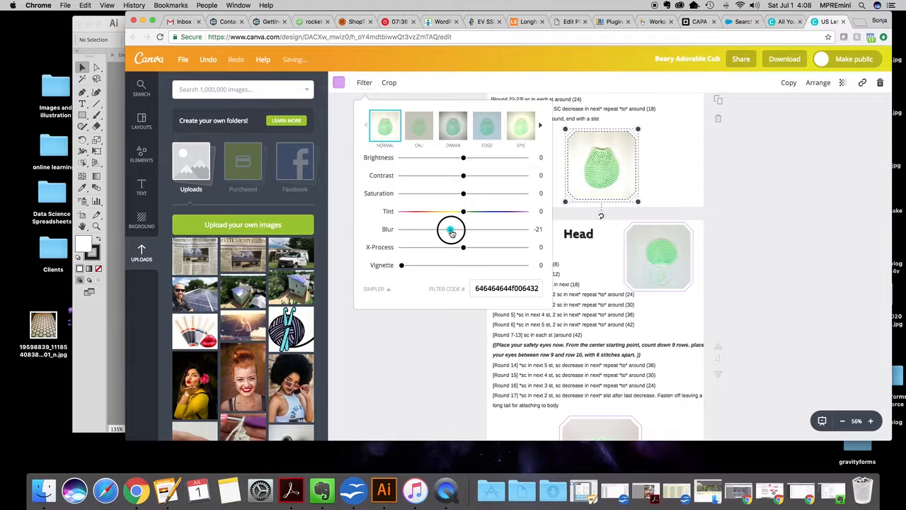
left_click(761, 271)
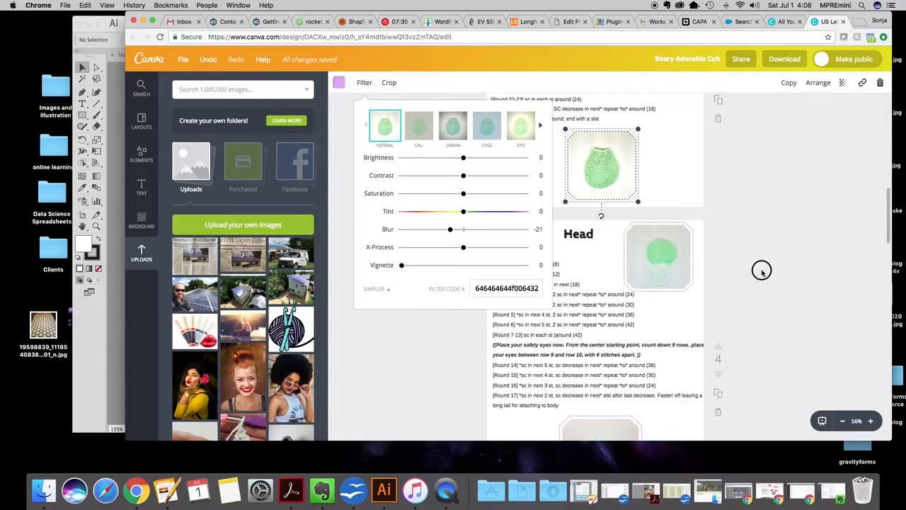
Sharpen the photo beside the Head title by setting its Blur to -34.
left_click(671, 247)
left_click(363, 84)
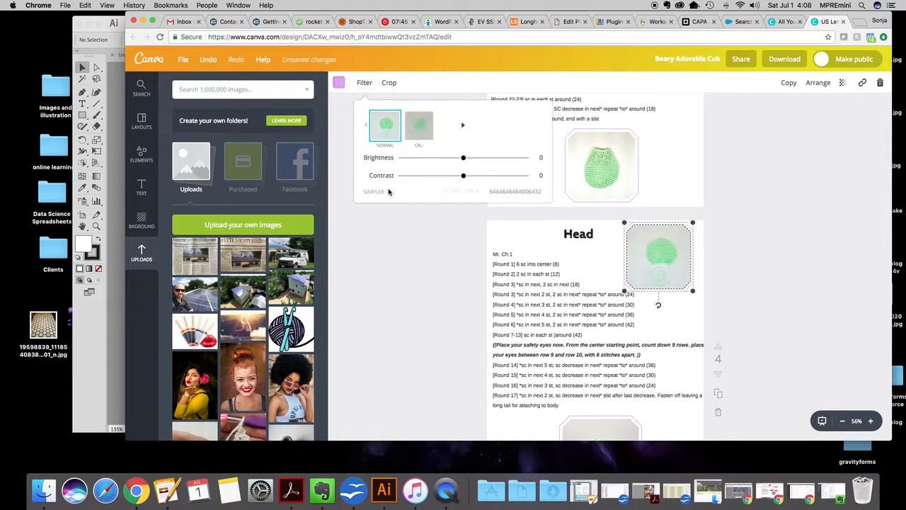
left_click(464, 231)
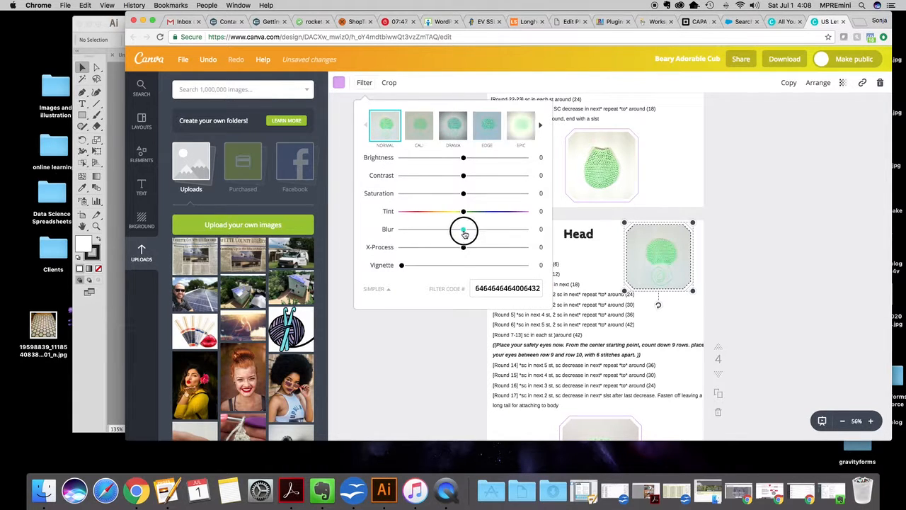
left_click_drag(464, 232, 442, 230)
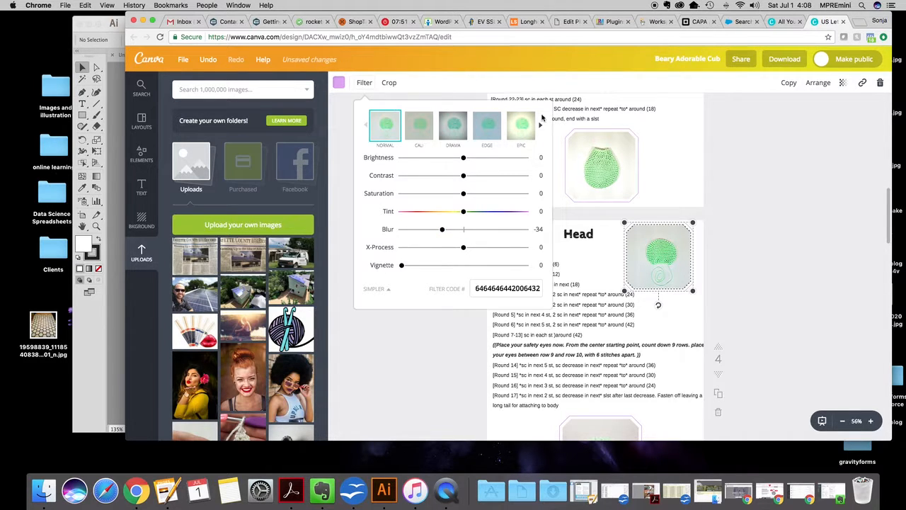
left_click(398, 321)
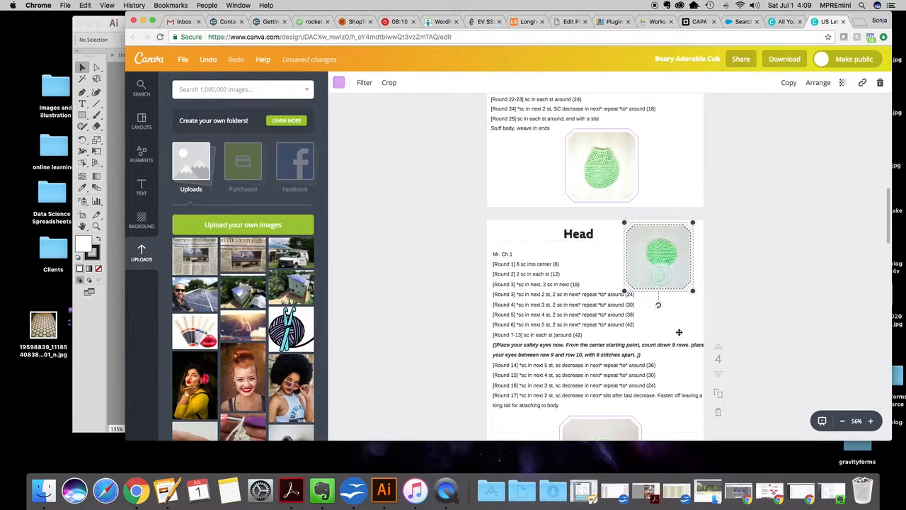
right_click(740, 317)
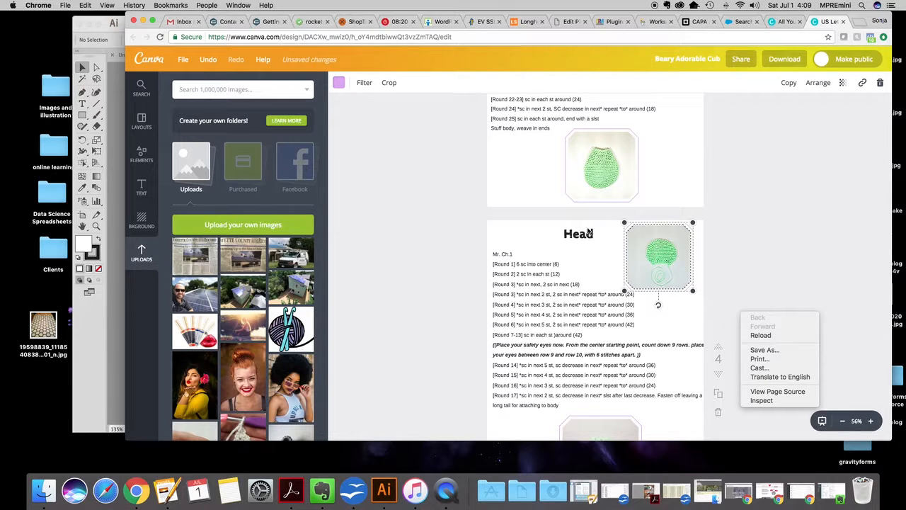